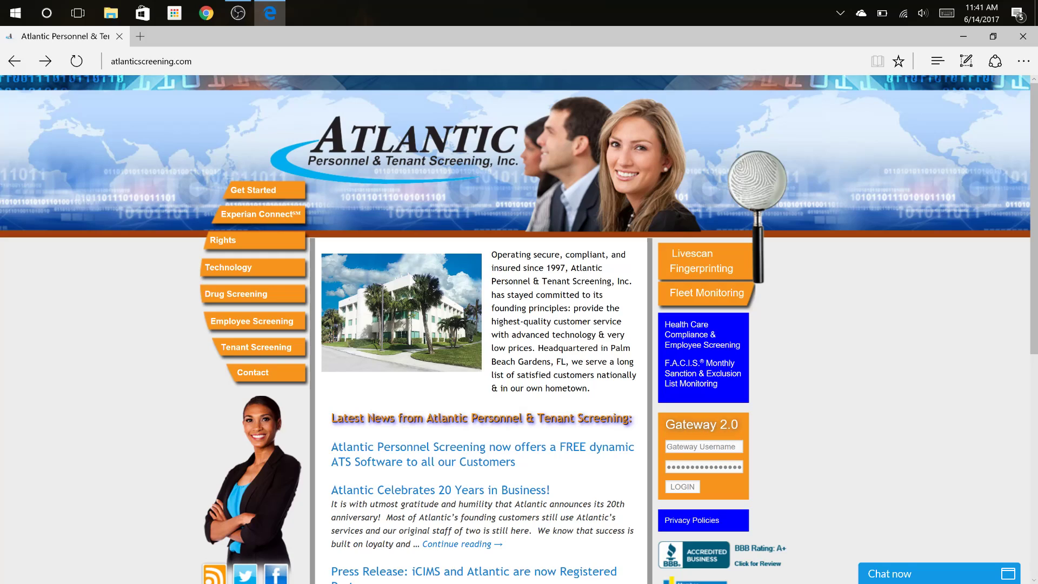
# Log in to Gateway 2.0 with the account username and password, declining the browser's password save.
pyautogui.click(675, 449)
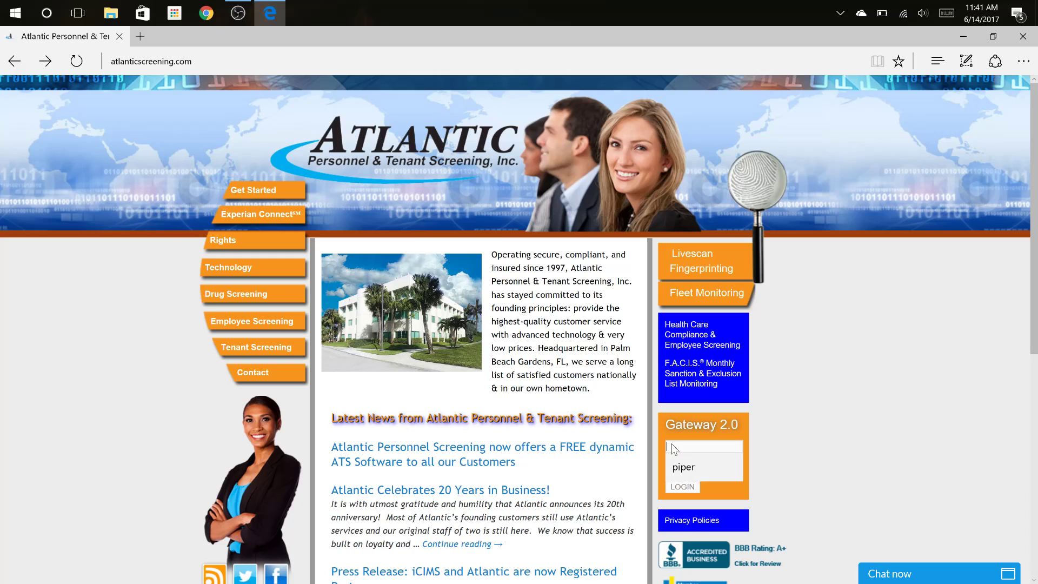
pyautogui.write('hi')
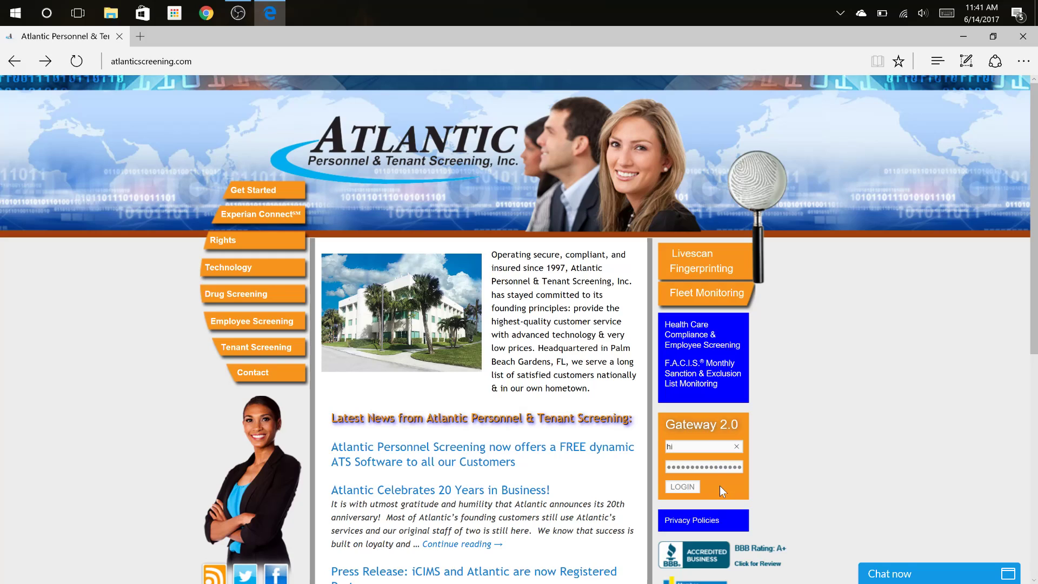
pyautogui.press('BackSpace')
pyautogui.press('BackSpace')
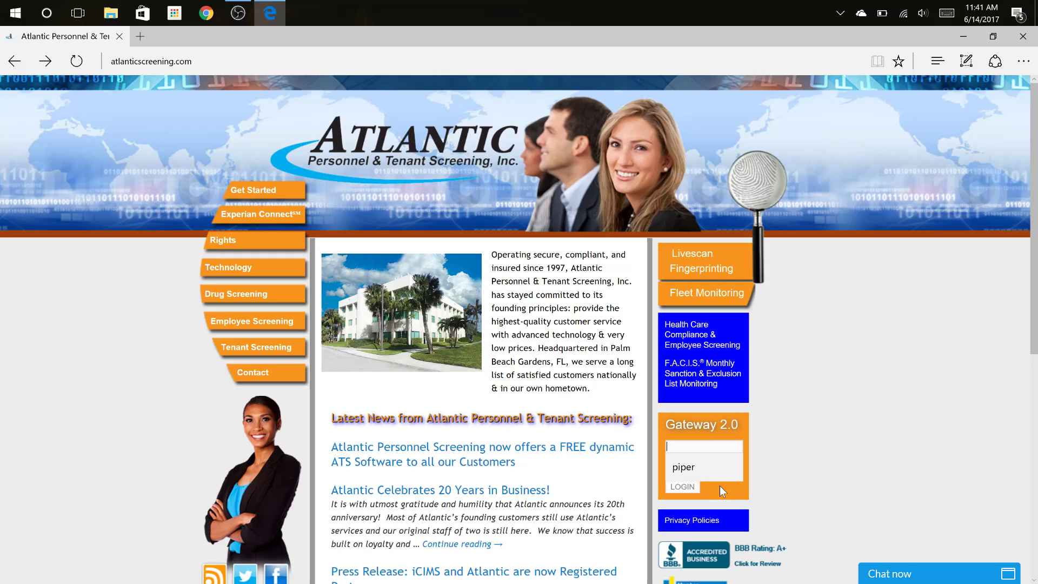
pyautogui.write('jdoe')
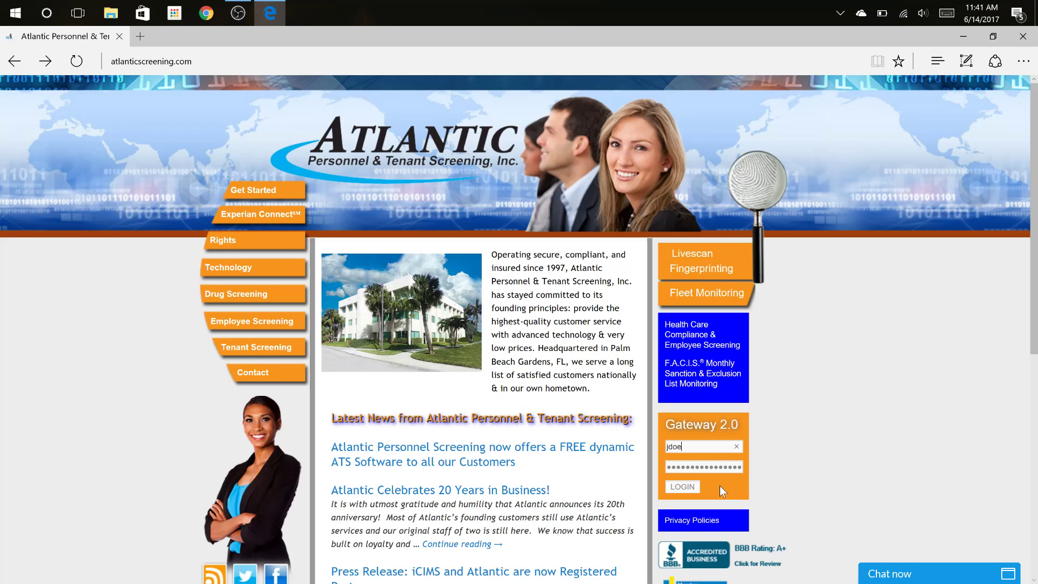
pyautogui.press('Tab')
pyautogui.press('BackSpace')
pyautogui.write('pi')
pyautogui.press('BackSpace')
pyautogui.press('BackSpace')
pyautogui.write('••••••••')
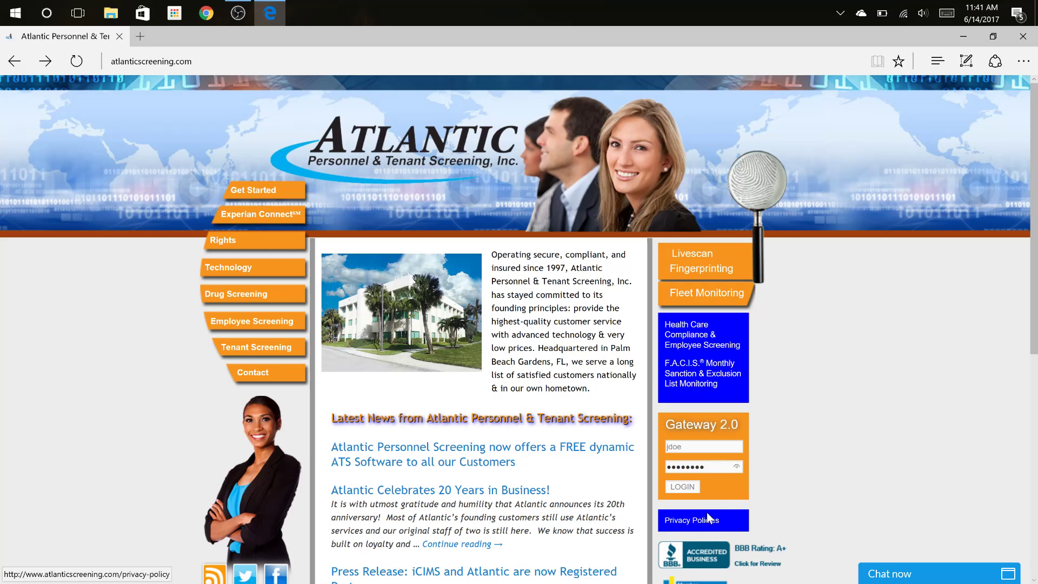
pyautogui.click(693, 487)
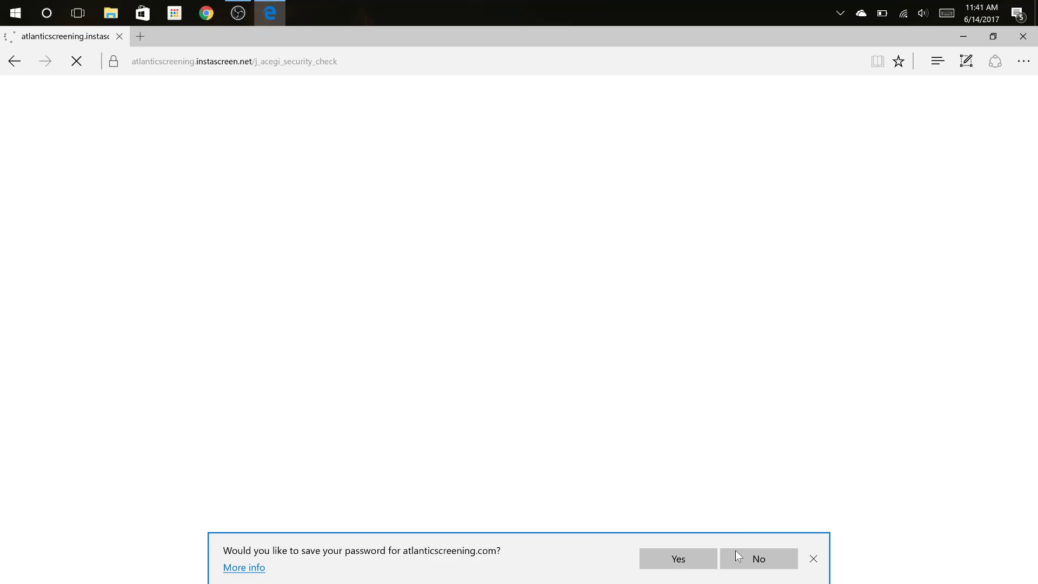
pyautogui.click(735, 553)
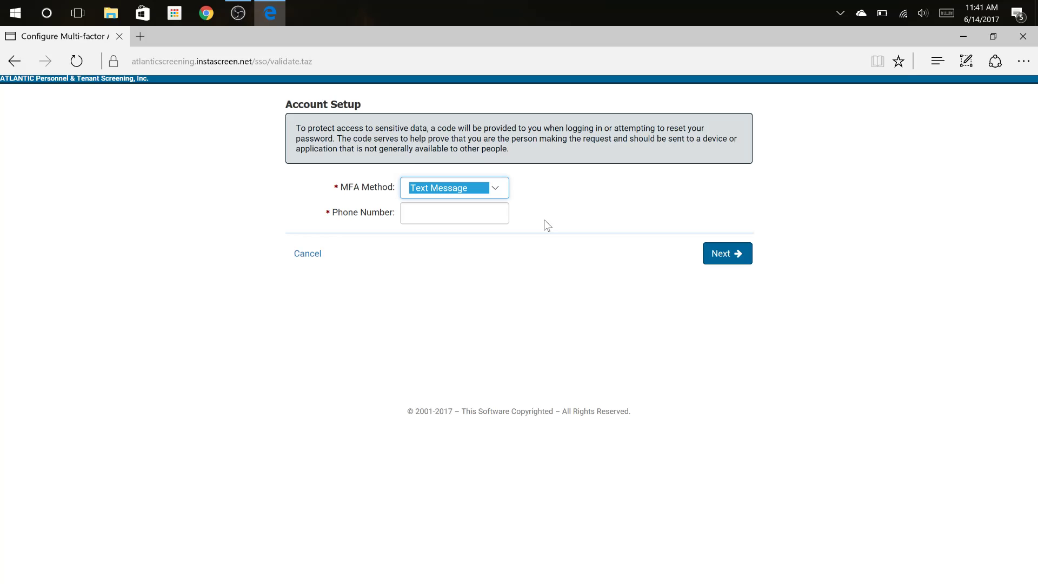
# Switch the MFA method from Text Message to Email.
pyautogui.click(501, 189)
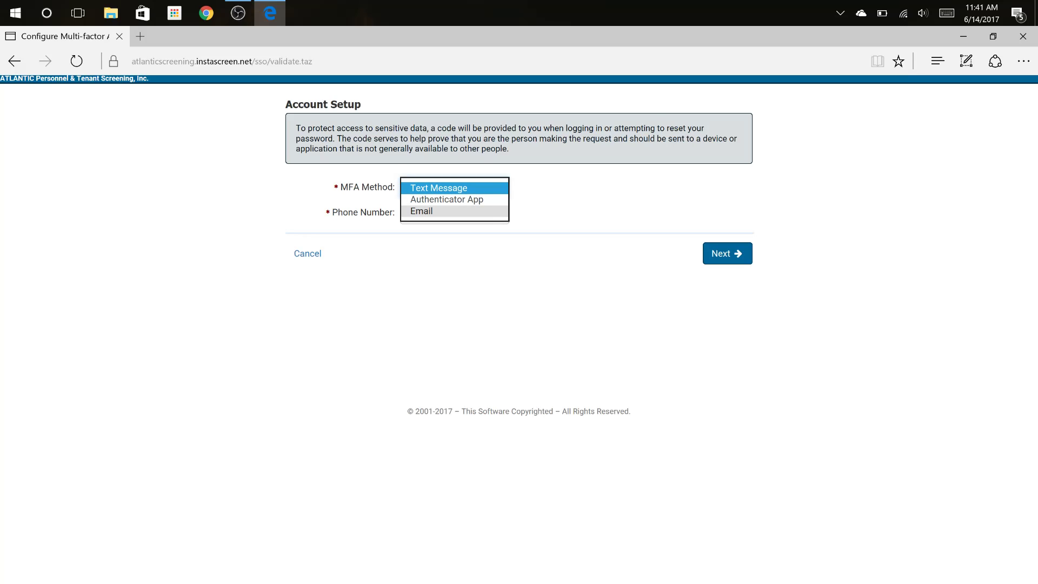
pyautogui.click(520, 208)
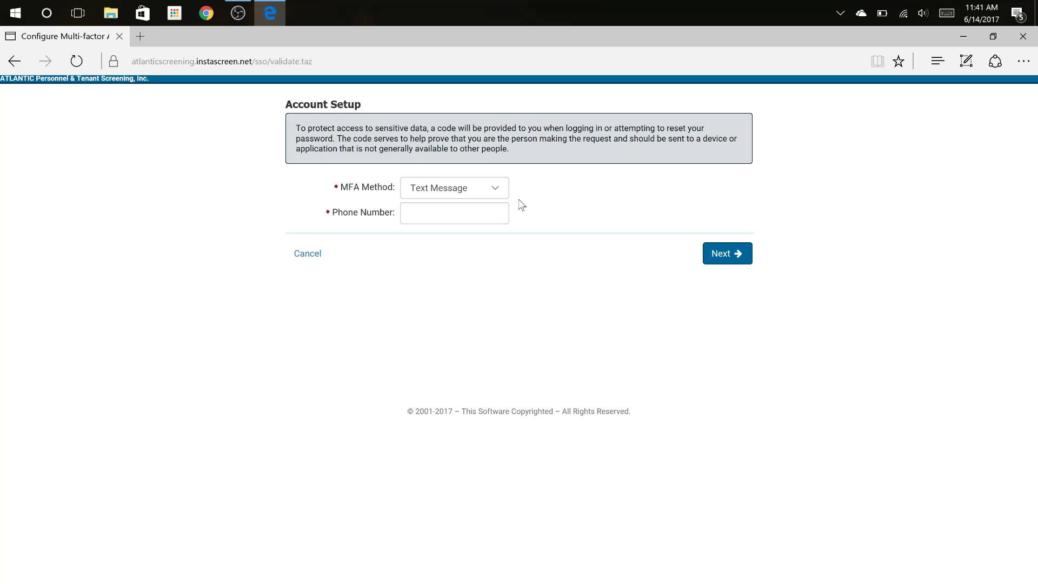
pyautogui.click(503, 194)
pyautogui.click(486, 211)
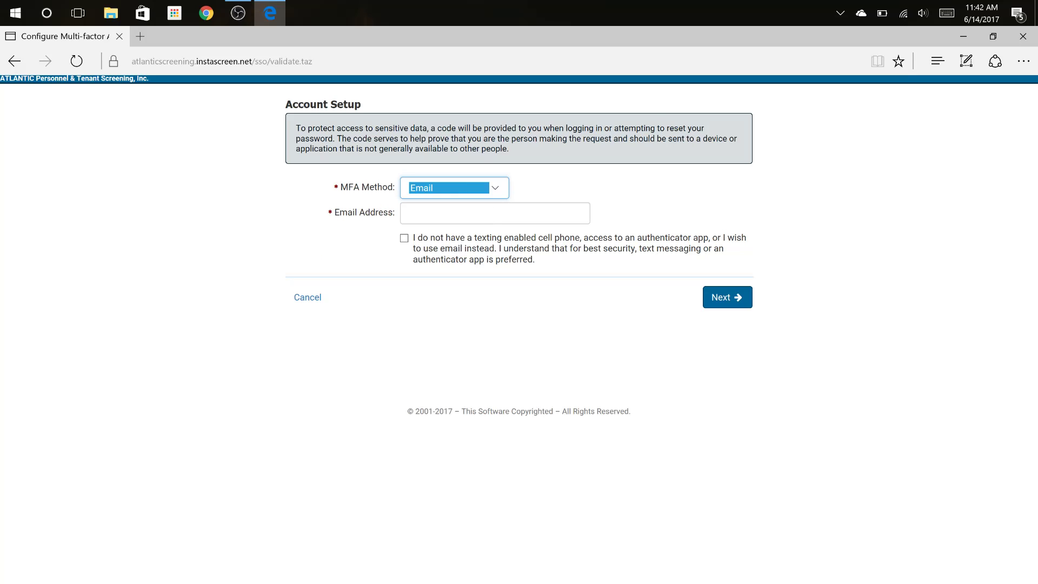
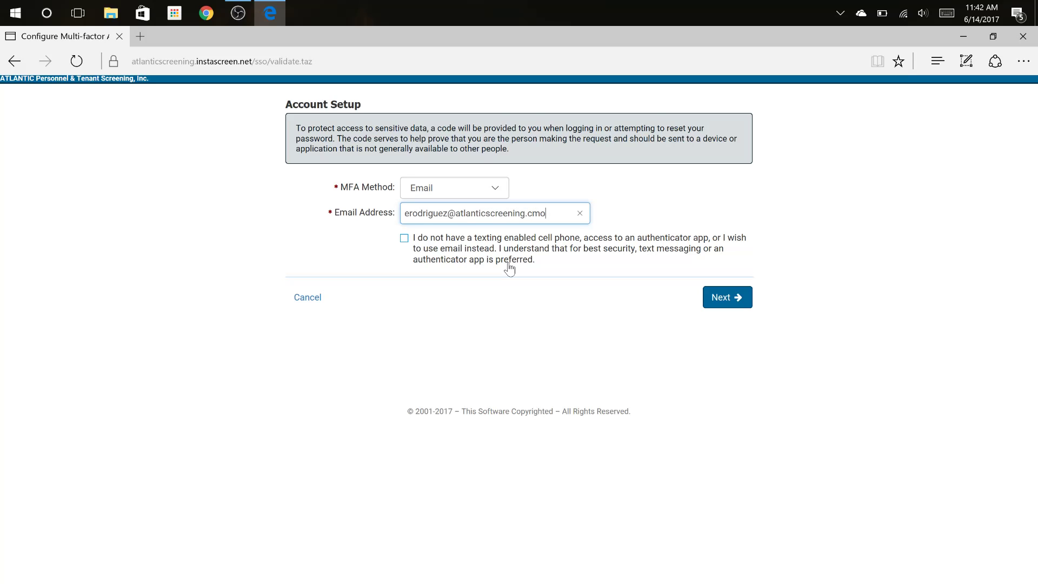
# Enter the work e-mail address at atlanticscreening.com, accept the email consent, and continue.
pyautogui.click(404, 238)
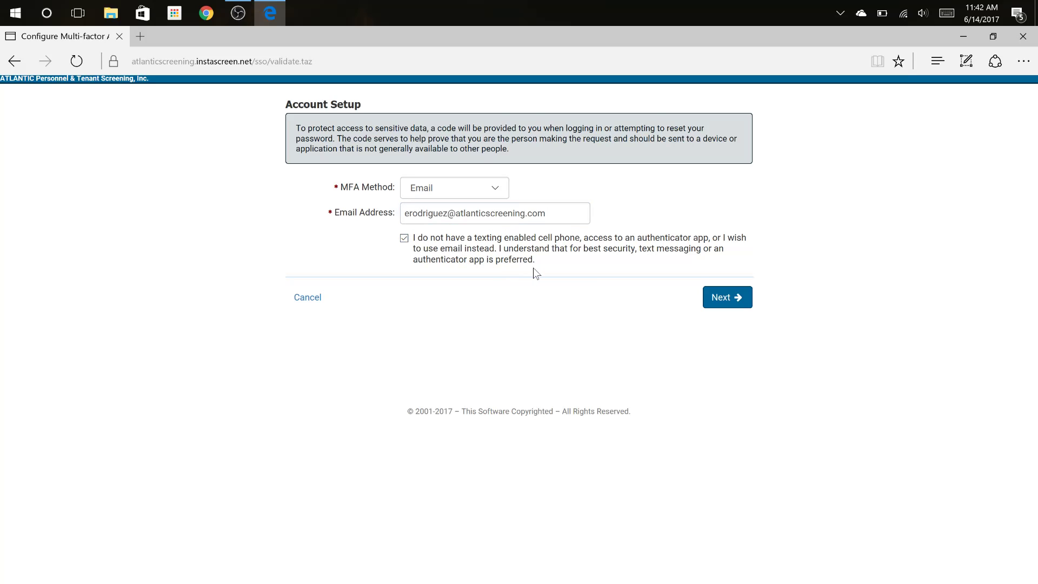
pyautogui.click(718, 304)
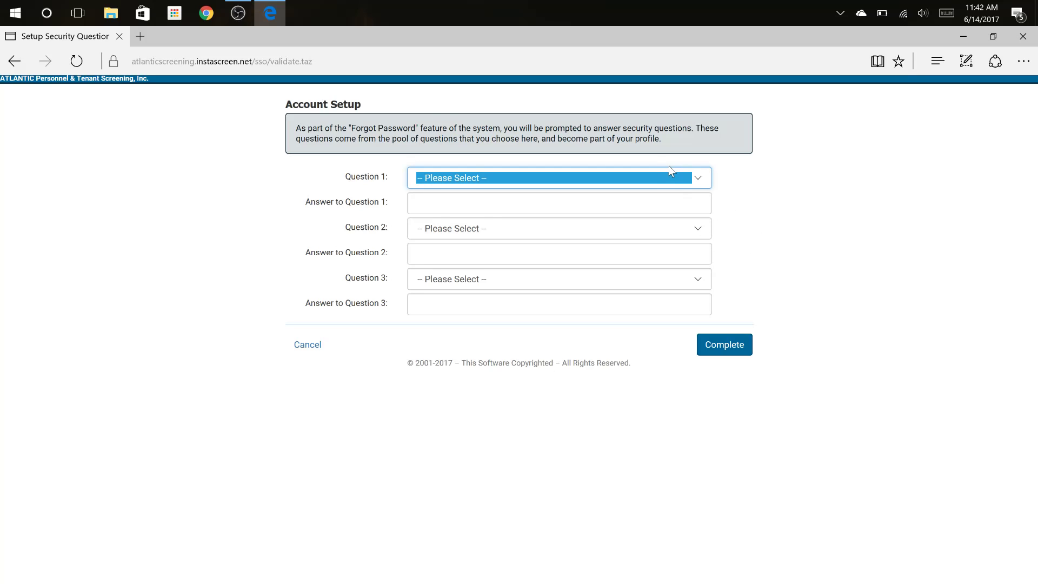
# Choose the childhood nickname question as Question 1 and enter its answer.
pyautogui.click(701, 183)
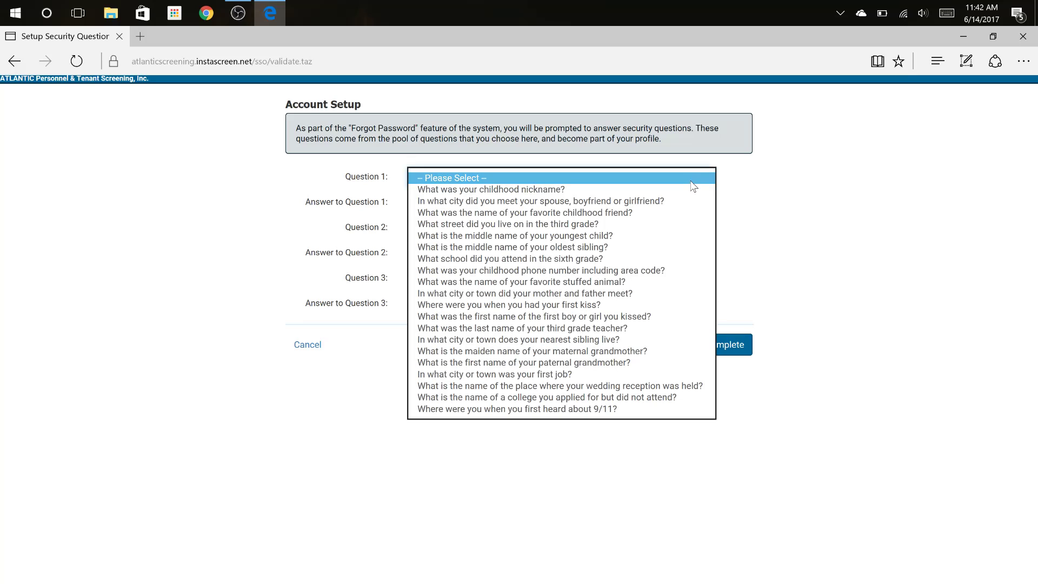
pyautogui.click(689, 189)
pyautogui.press('Down')
pyautogui.press('Tab')
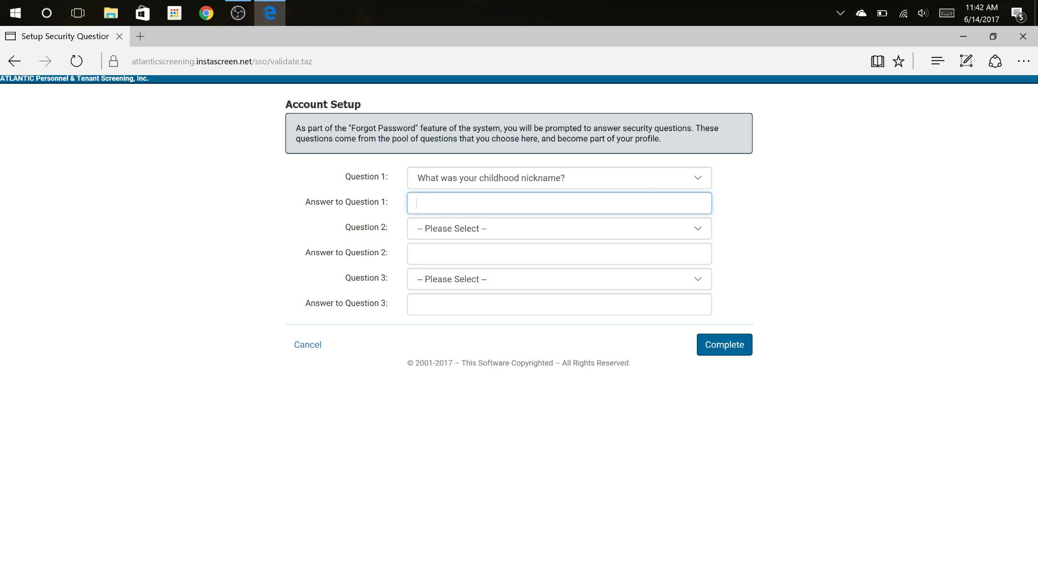
# Choose the third-grade street question as Question 2 and enter its answer.
pyautogui.click(589, 226)
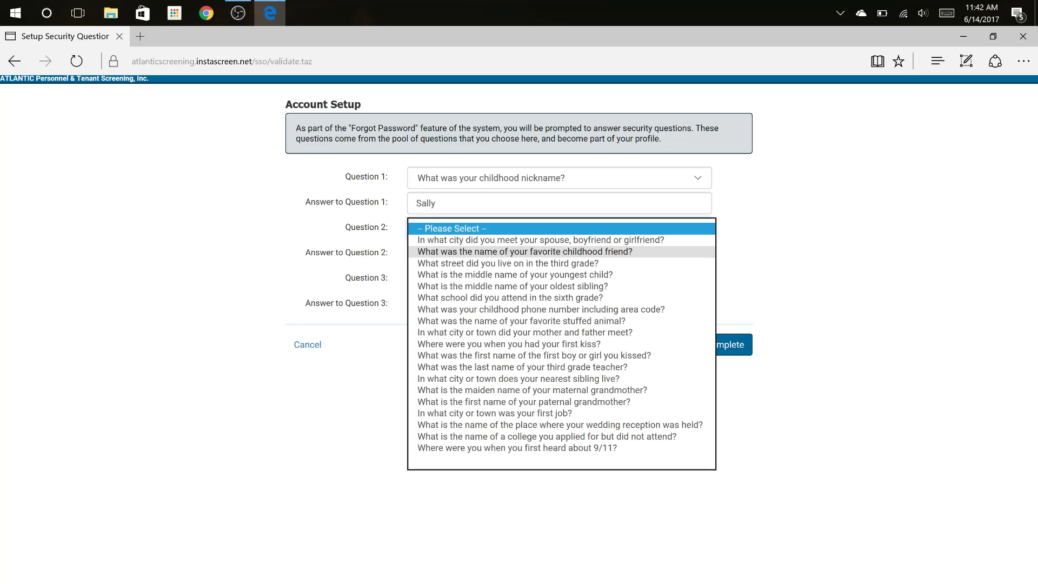
pyautogui.click(562, 263)
pyautogui.click(562, 258)
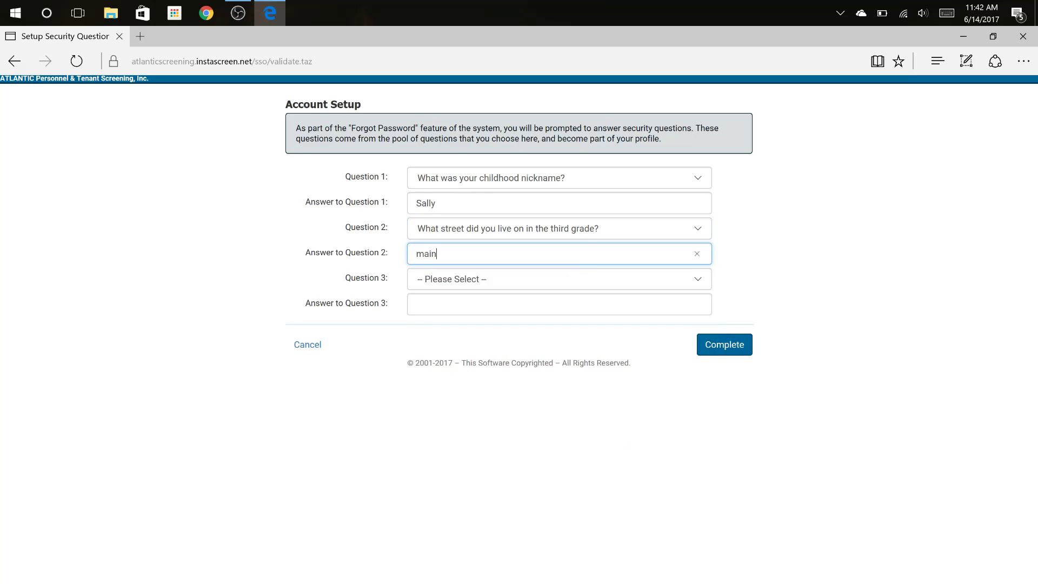
# Choose the sixth-grade school question as Question 3, answer it, and complete setup.
pyautogui.click(574, 278)
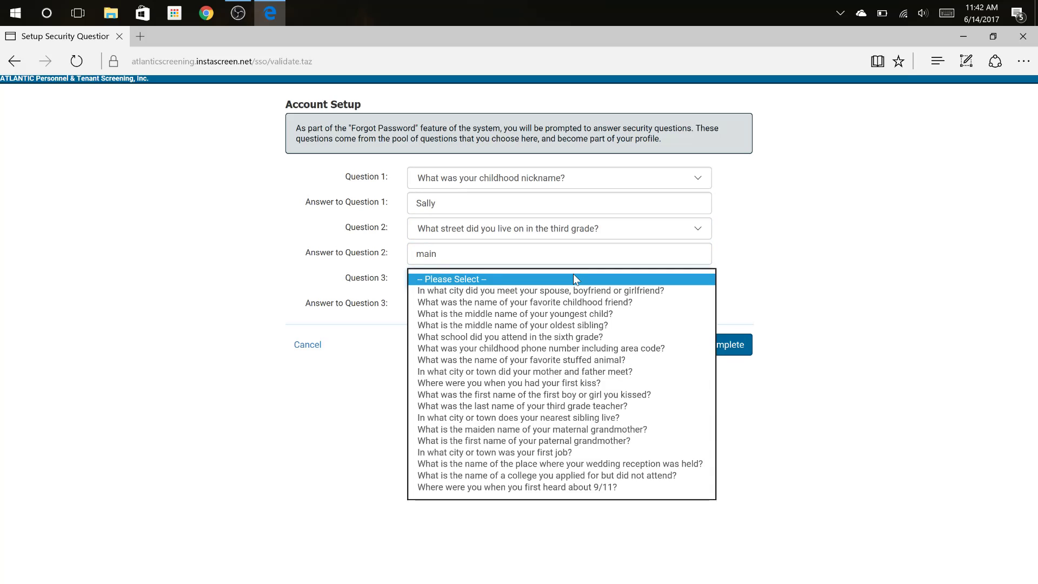
pyautogui.click(574, 336)
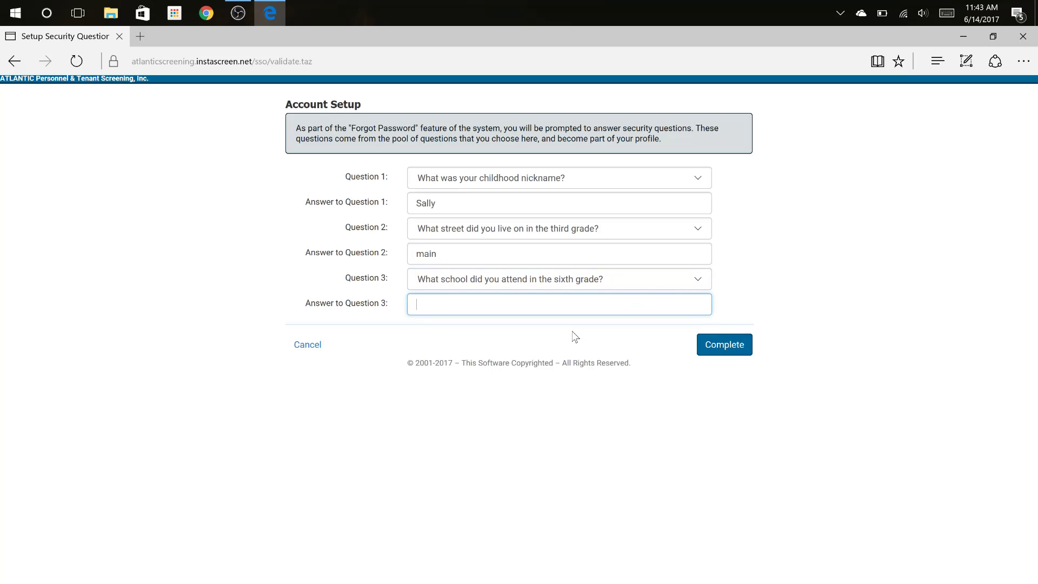
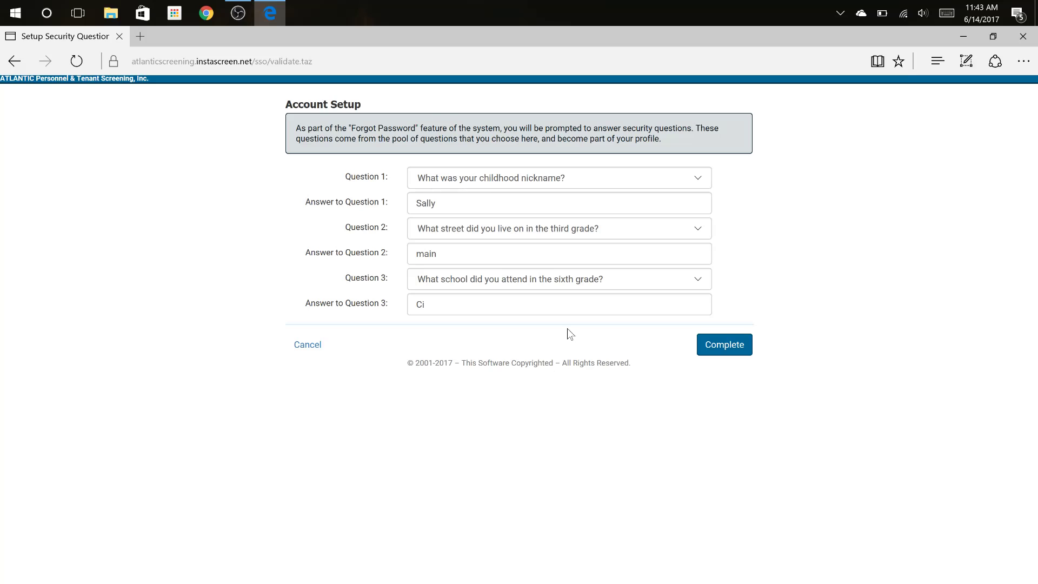
pyautogui.click(564, 306)
pyautogui.press('BackSpace')
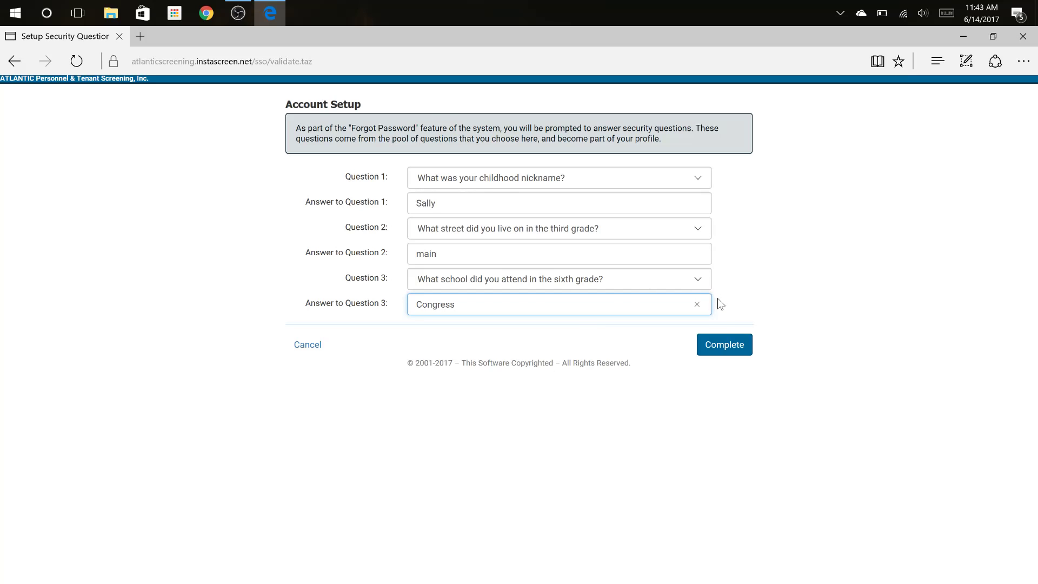
pyautogui.click(722, 342)
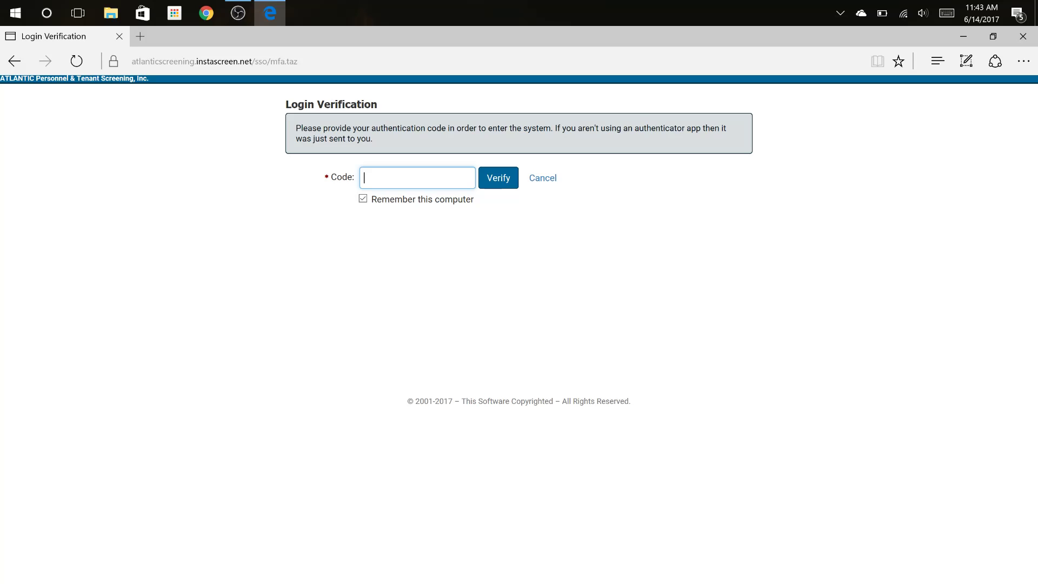
# Enter the emailed verification code and verify, keeping Remember this computer checked.
pyautogui.click(492, 188)
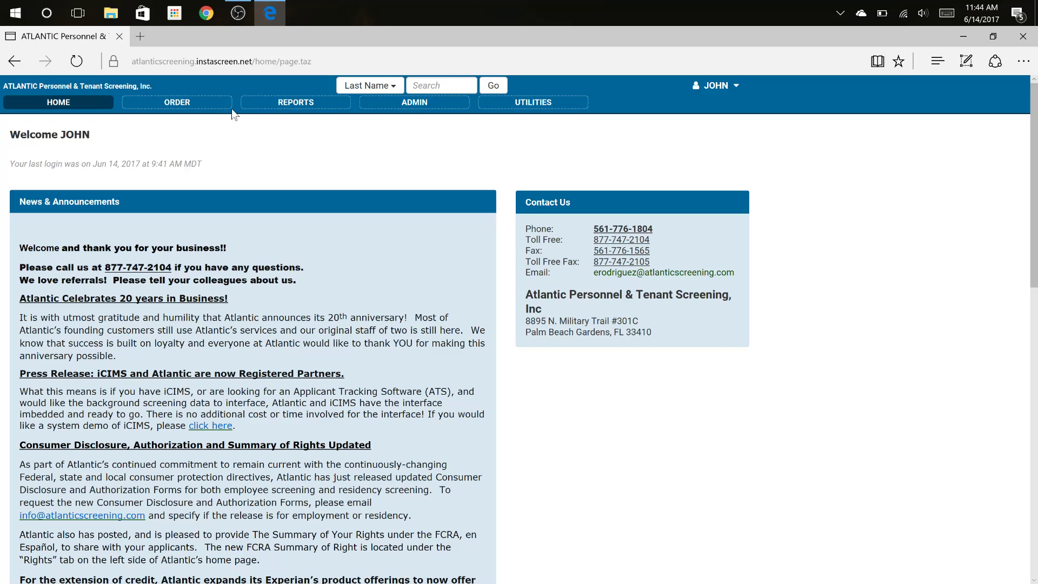
# Go from the home page to the ORDER area.
pyautogui.click(192, 108)
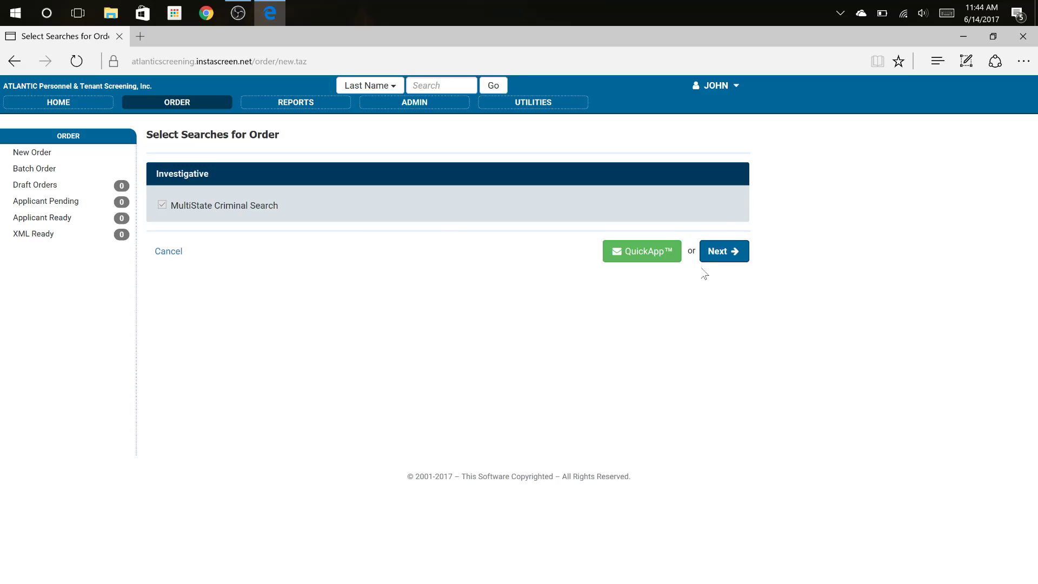
# Proceed with MultiState Criminal Search selected to the Applicant step.
pyautogui.click(720, 250)
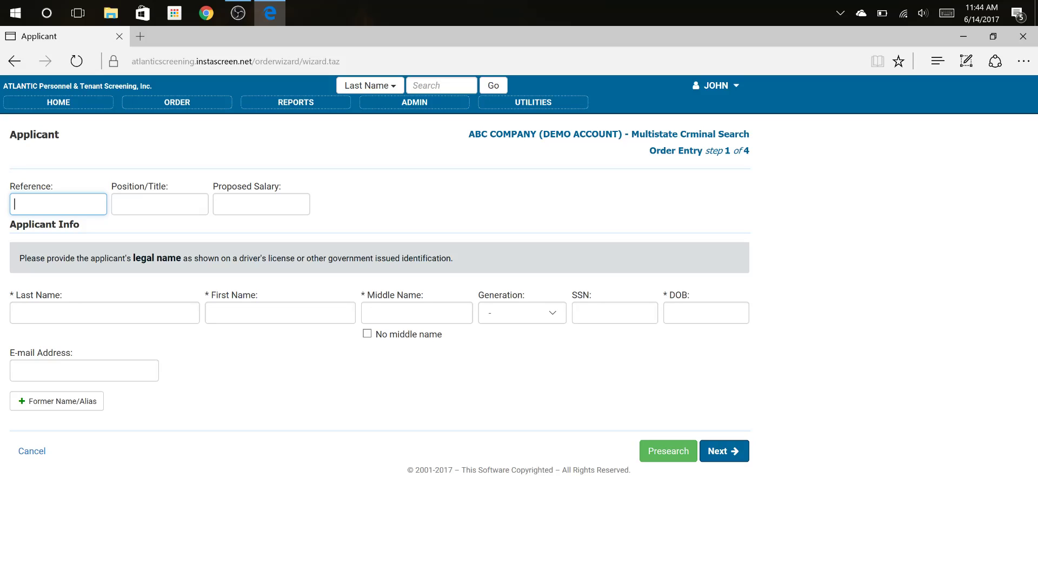
# Enter the applicant's last and first names and mark no middle name.
pyautogui.click(65, 313)
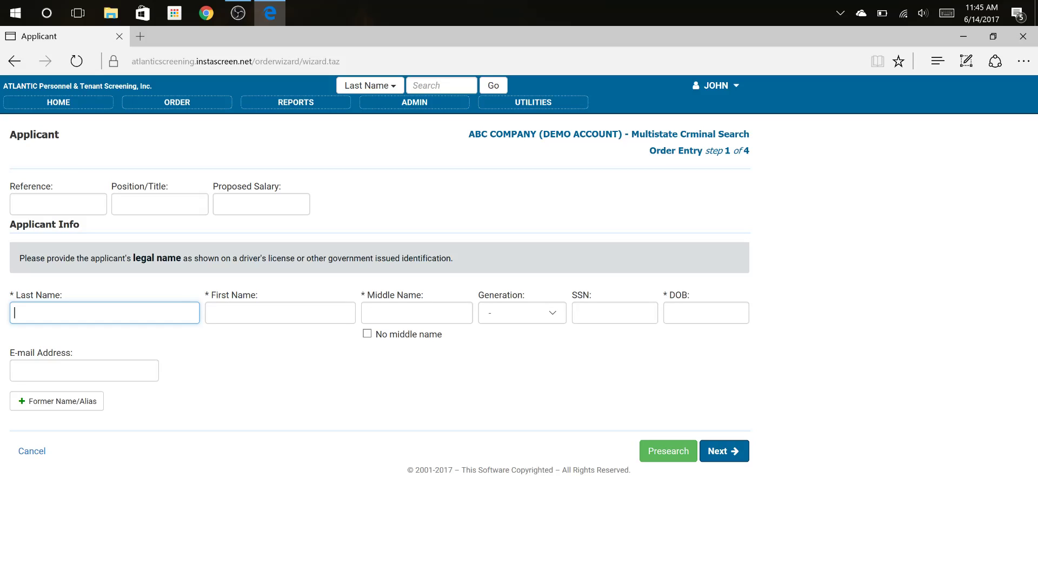
pyautogui.write('CLEAN')
pyautogui.press('Tab')
pyautogui.write('JO')
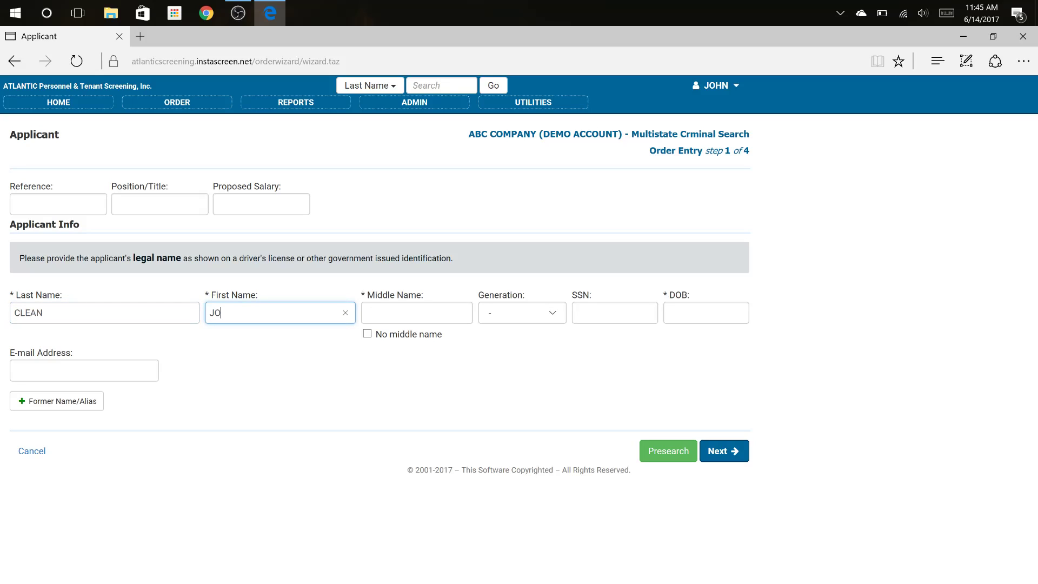
pyautogui.write('E')
pyautogui.press('Tab')
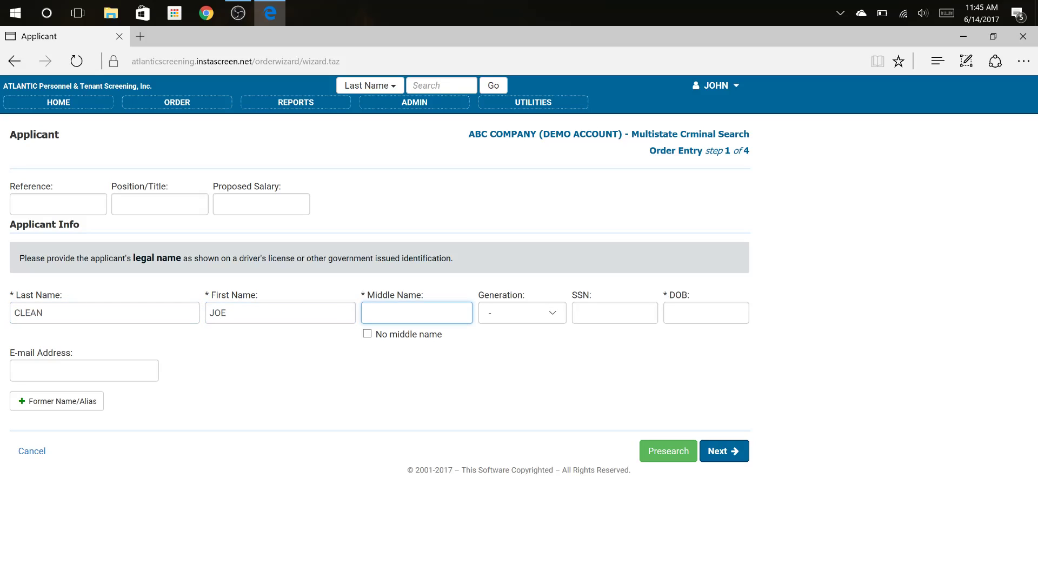
pyautogui.click(368, 334)
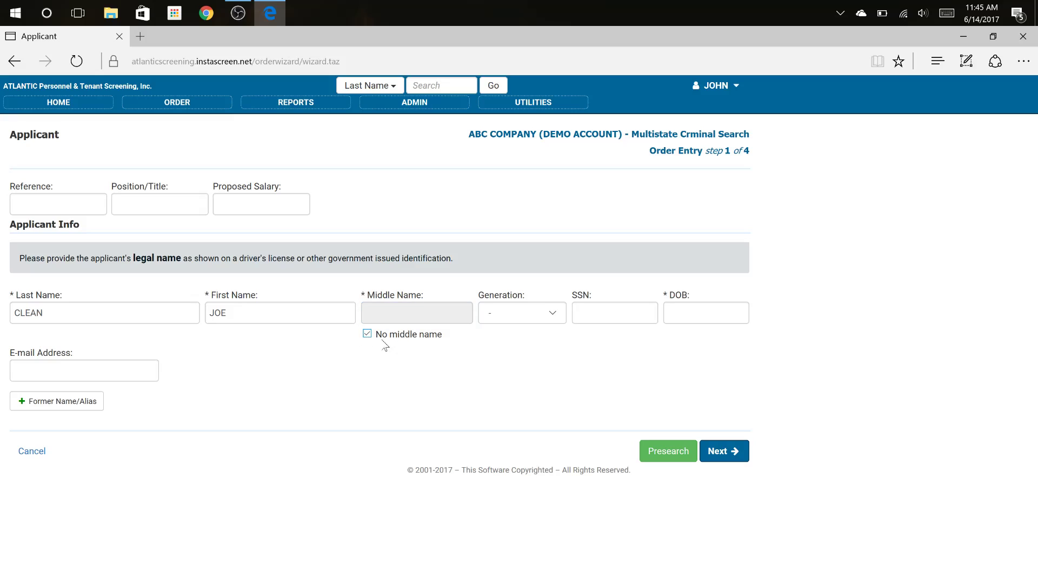
# Enter the applicant's SSN and date of birth.
pyautogui.click(589, 314)
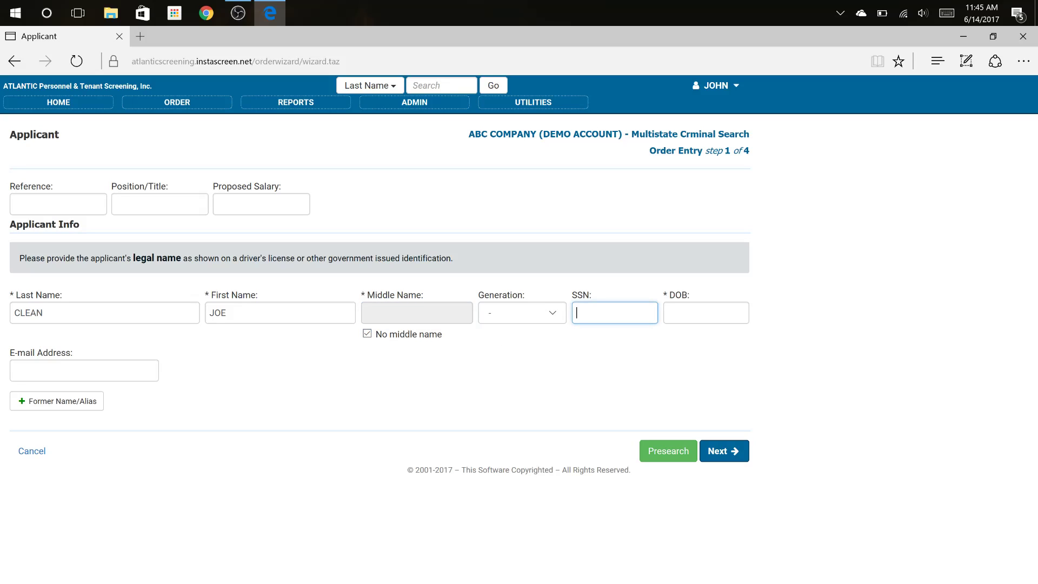
pyautogui.write('111-22-3333')
pyautogui.press('Tab')
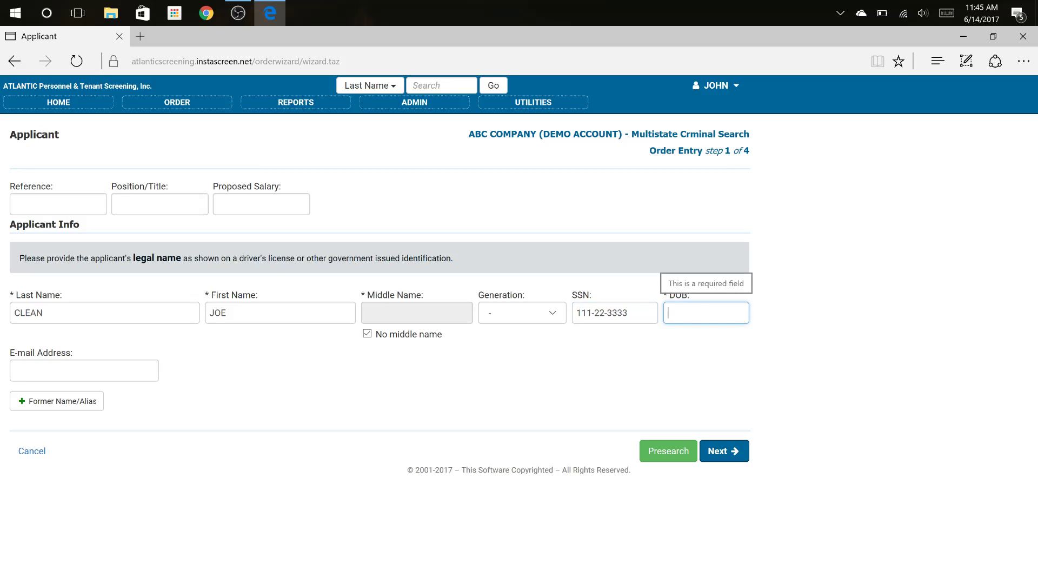
pyautogui.write('01/')
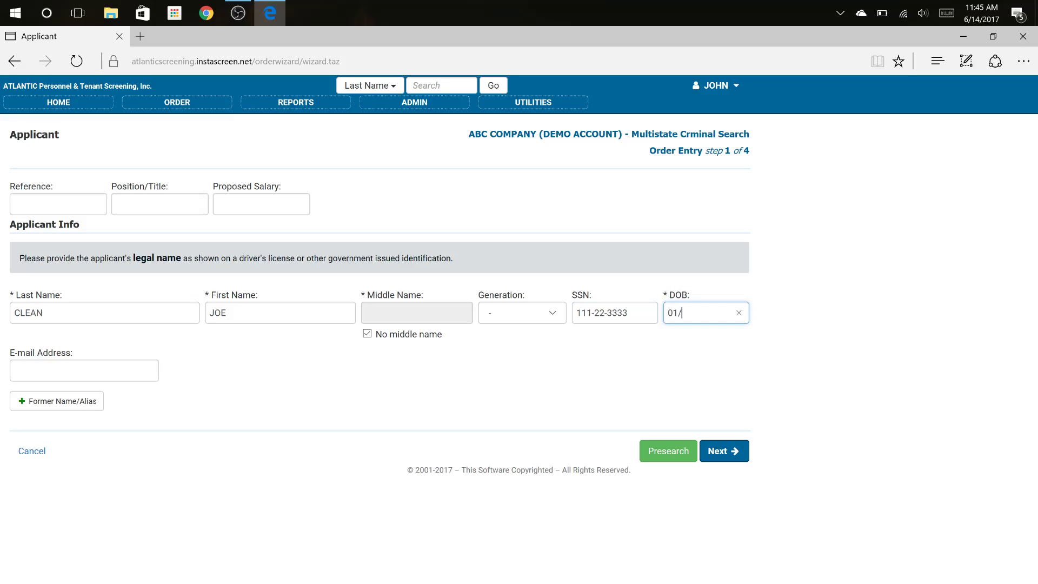
pyautogui.write('01/1970')
# Fill in the applicant's current street address and ZIP code so city and state populate.
pyautogui.click(710, 450)
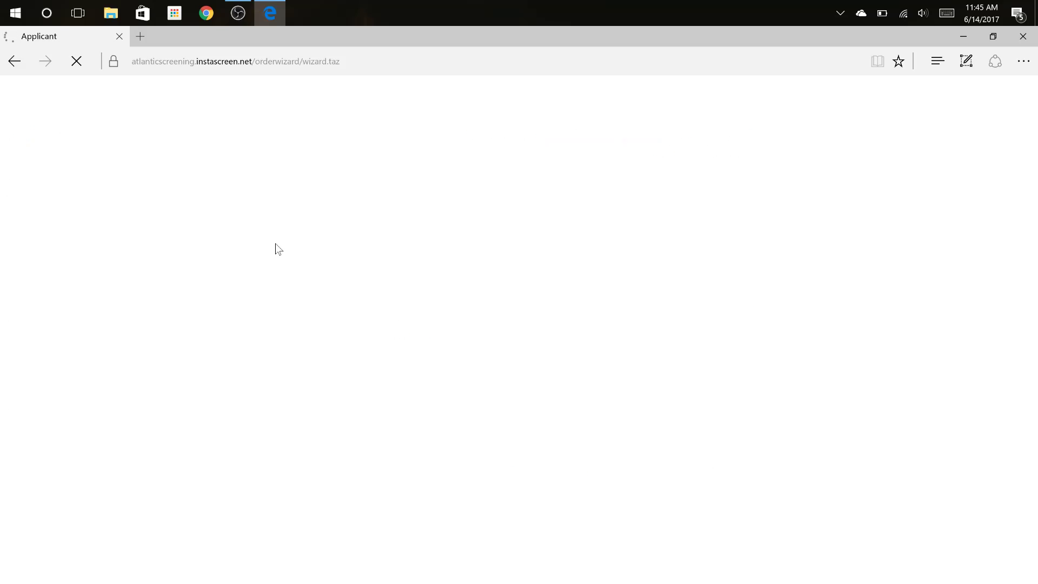
pyautogui.click(213, 249)
pyautogui.write('123 MAIN ST')
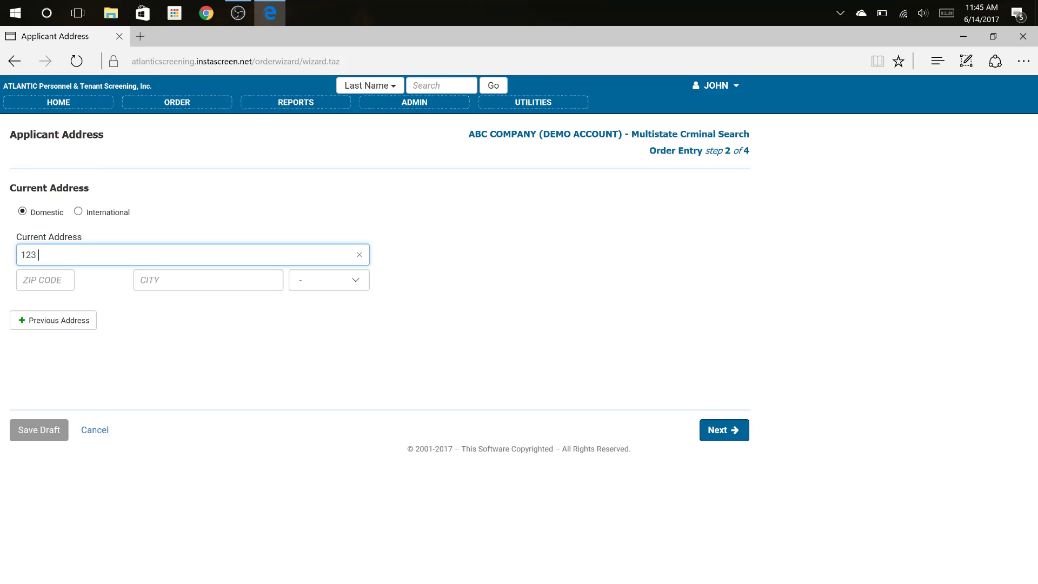
pyautogui.press('Tab')
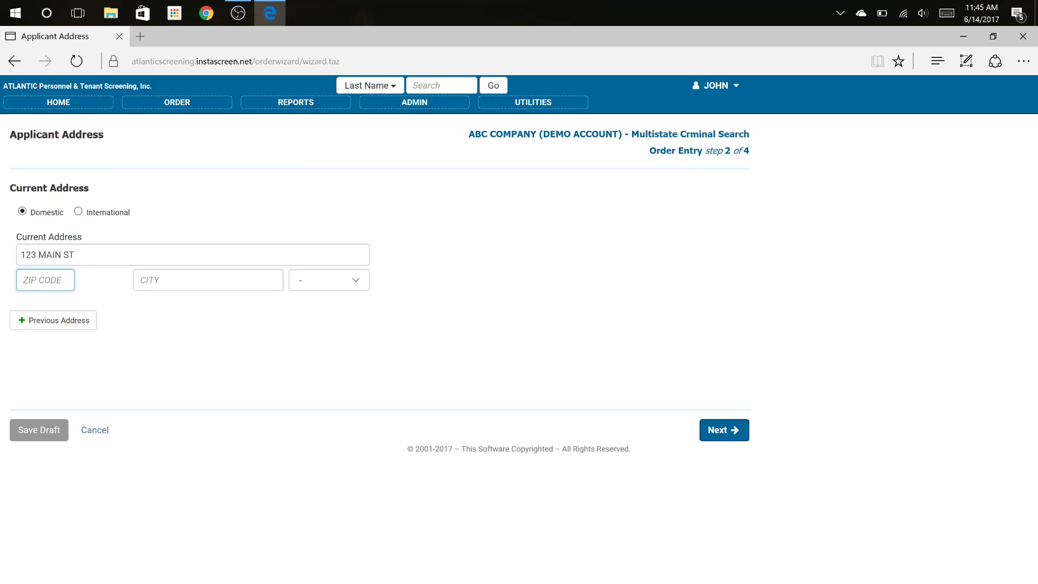
pyautogui.write('33410')
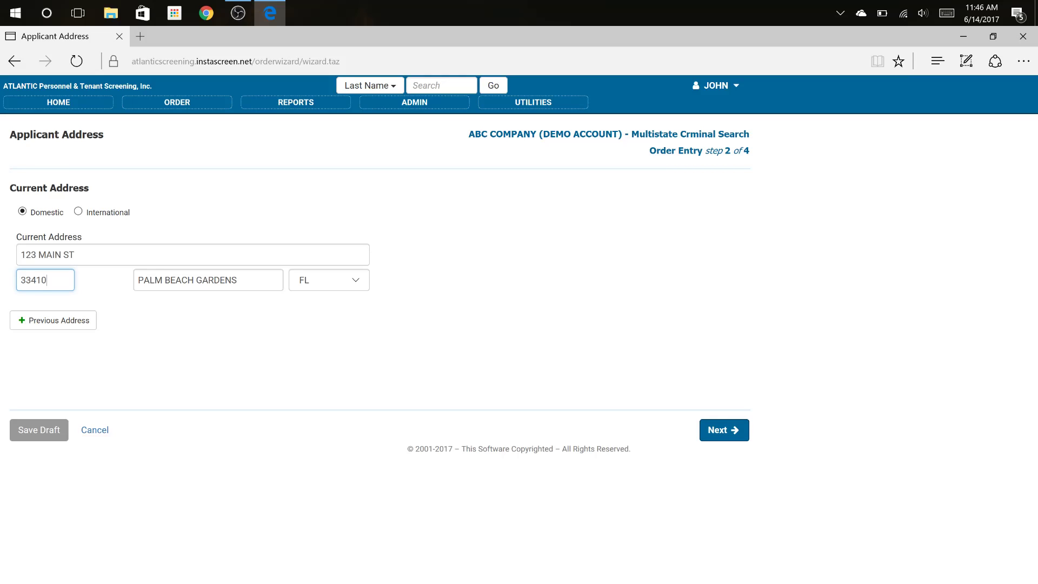
pyautogui.click(711, 430)
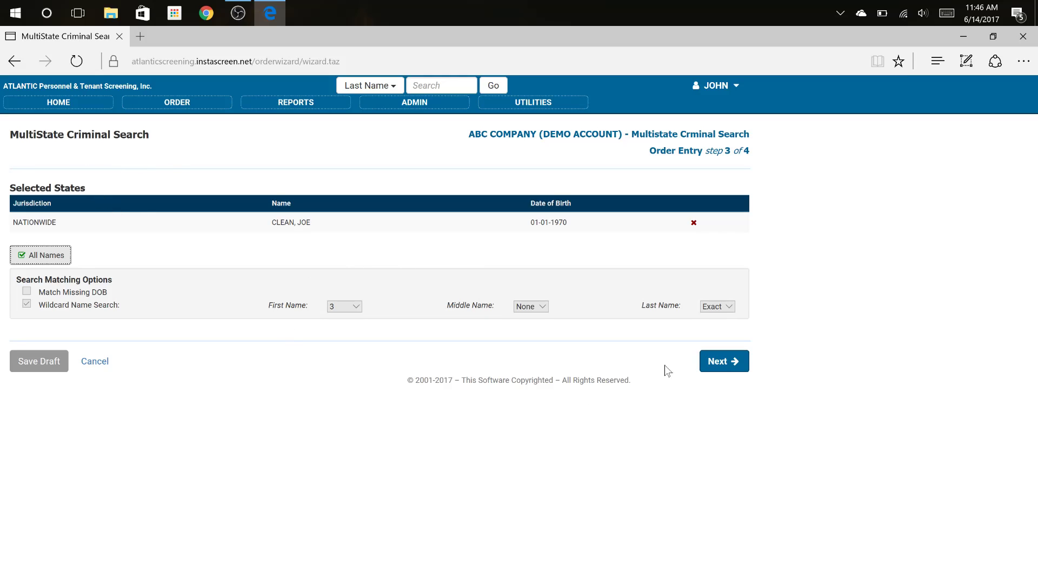
# Keep the Nationwide MultiState Criminal Search defaults and advance to the Order Summary.
pyautogui.click(721, 369)
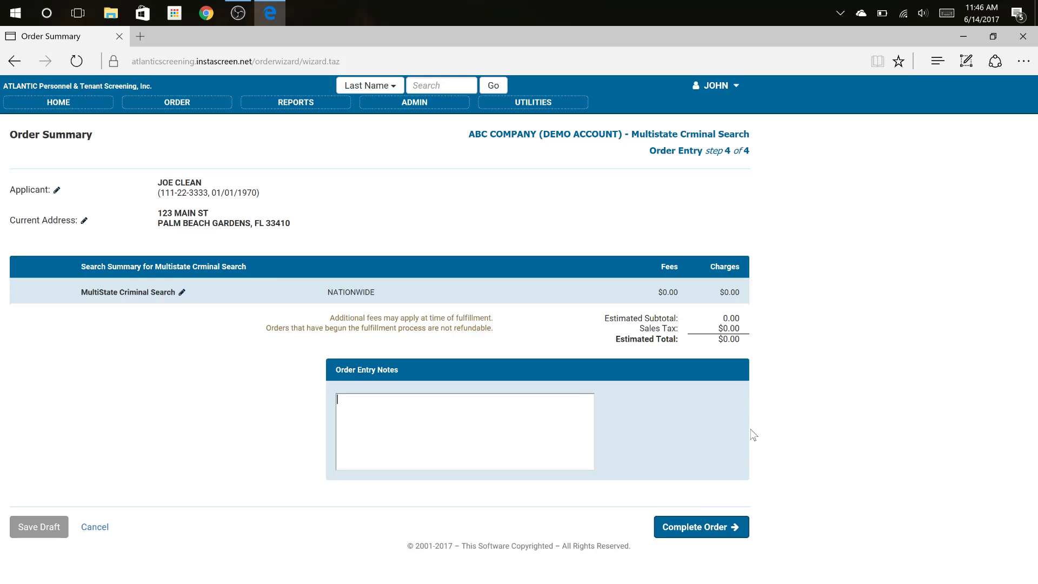
# Complete the order and review the Report Results showing the Nationwide search Complete.
pyautogui.click(699, 524)
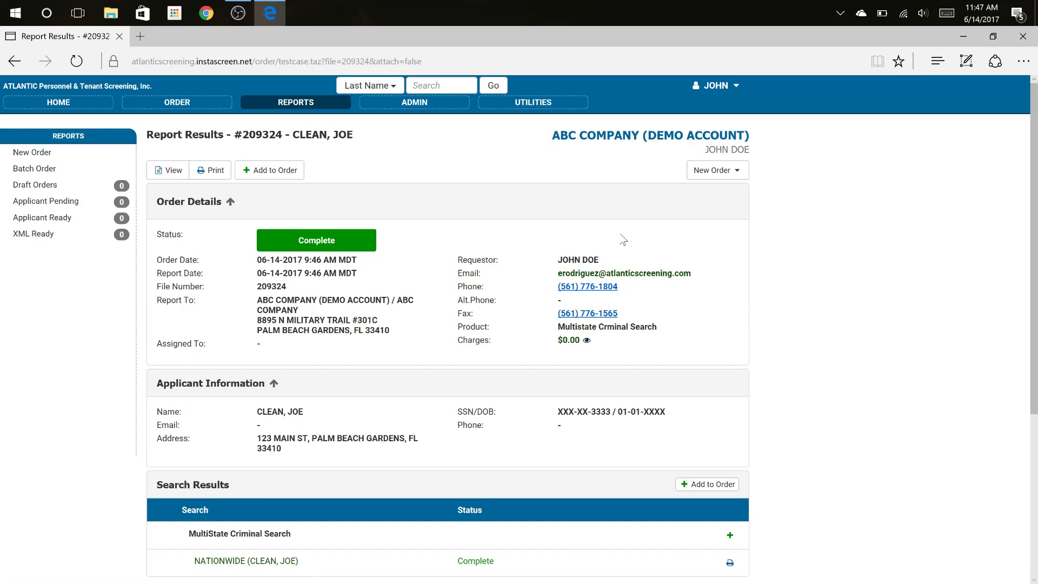
pyautogui.scroll(-1, 863, 270)
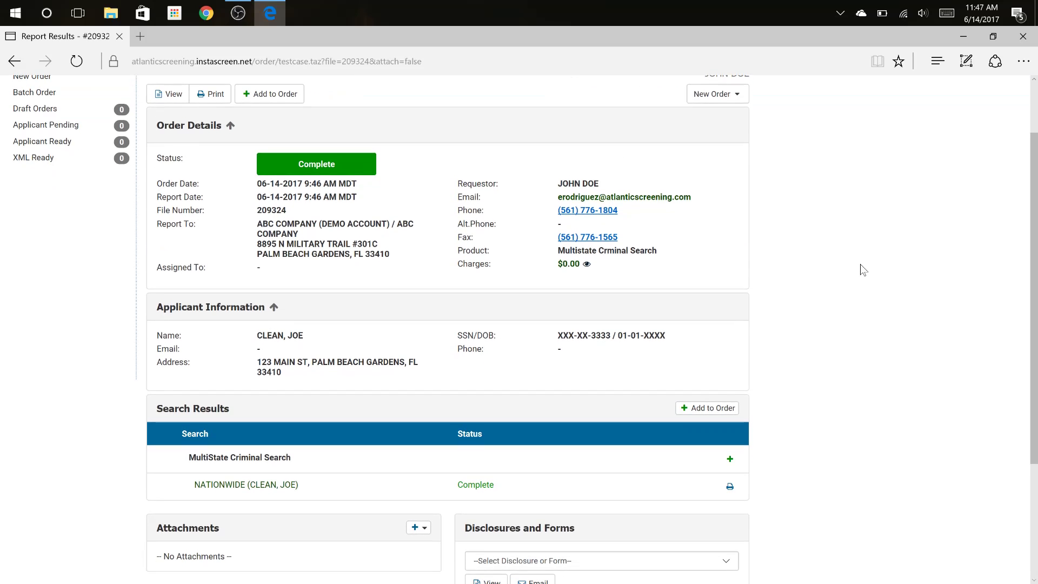
pyautogui.scroll(-1, 863, 270)
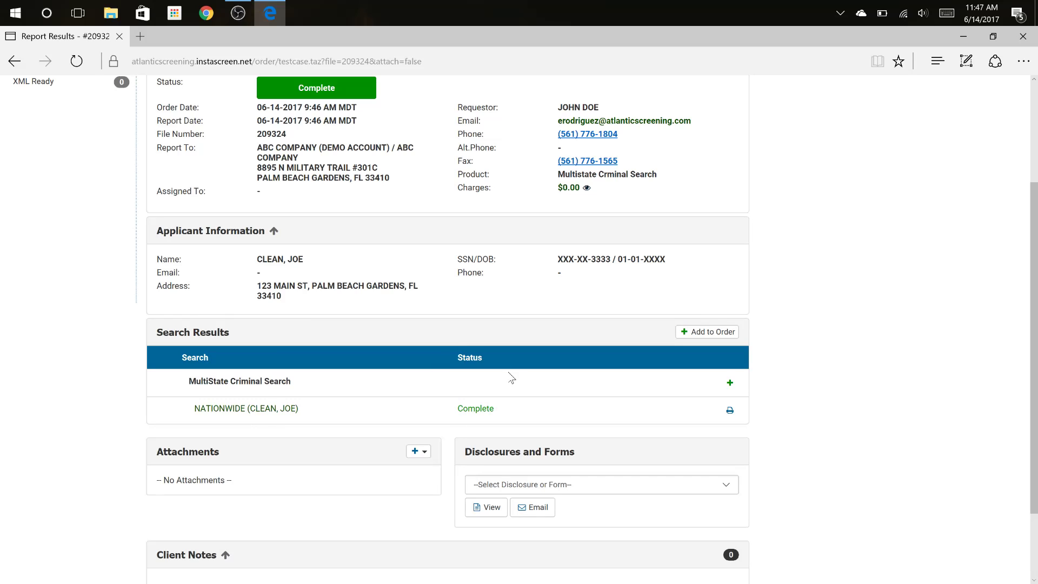
pyautogui.scroll(3, 584, 372)
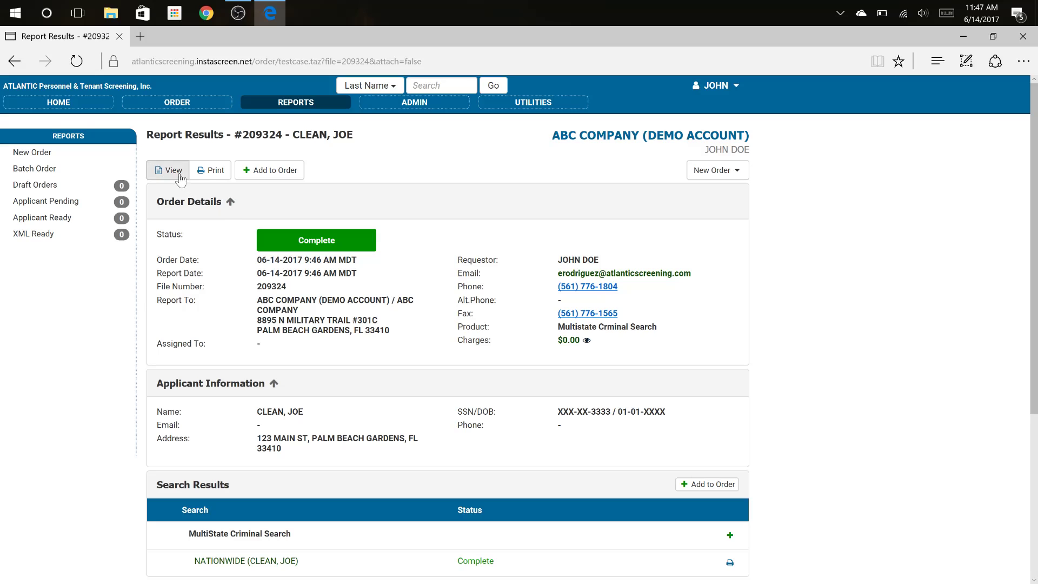
pyautogui.click(165, 169)
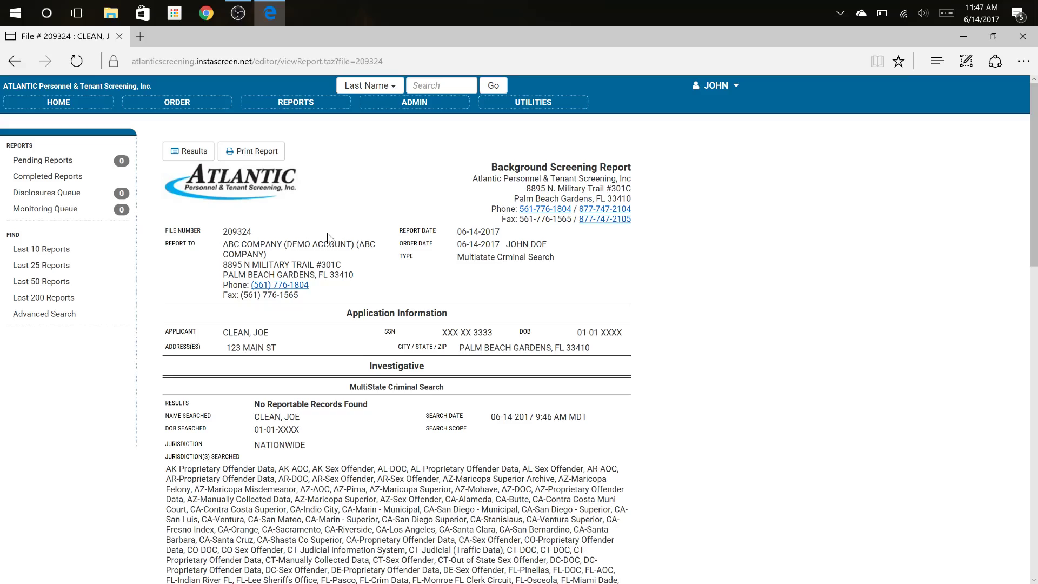
pyautogui.scroll(-3, 335, 236)
pyautogui.scroll(-5, 335, 236)
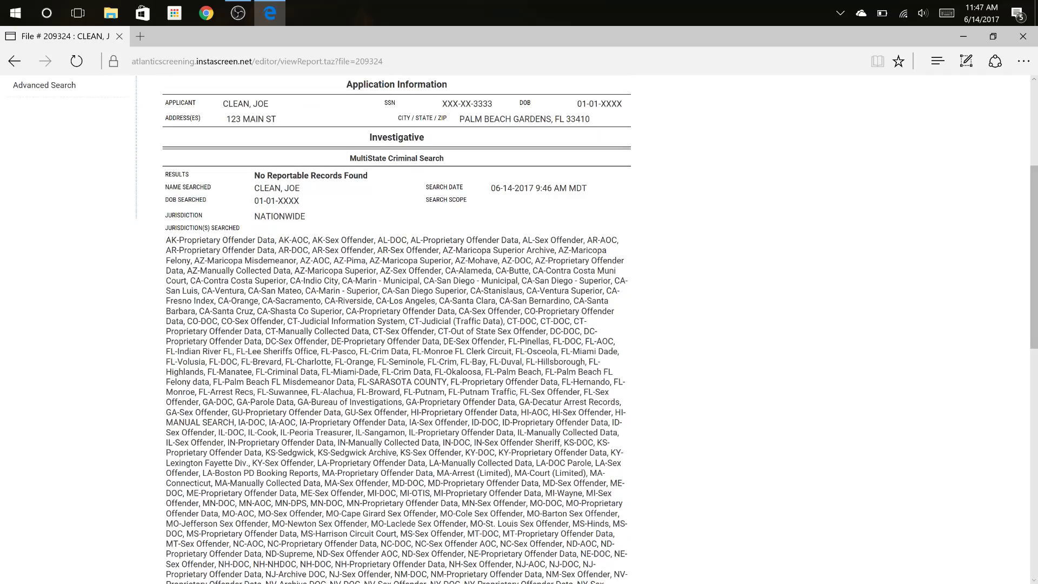
pyautogui.scroll(4, 396, 324)
pyautogui.scroll(-4, 396, 324)
pyautogui.scroll(3, 396, 325)
pyautogui.scroll(-6, 336, 229)
pyautogui.scroll(9, 336, 230)
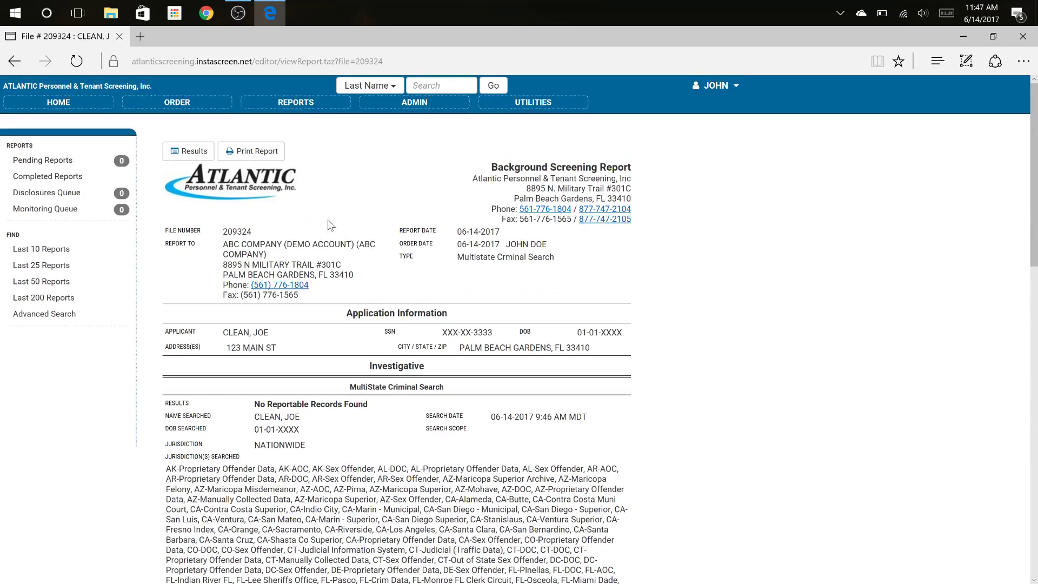
pyautogui.click(195, 156)
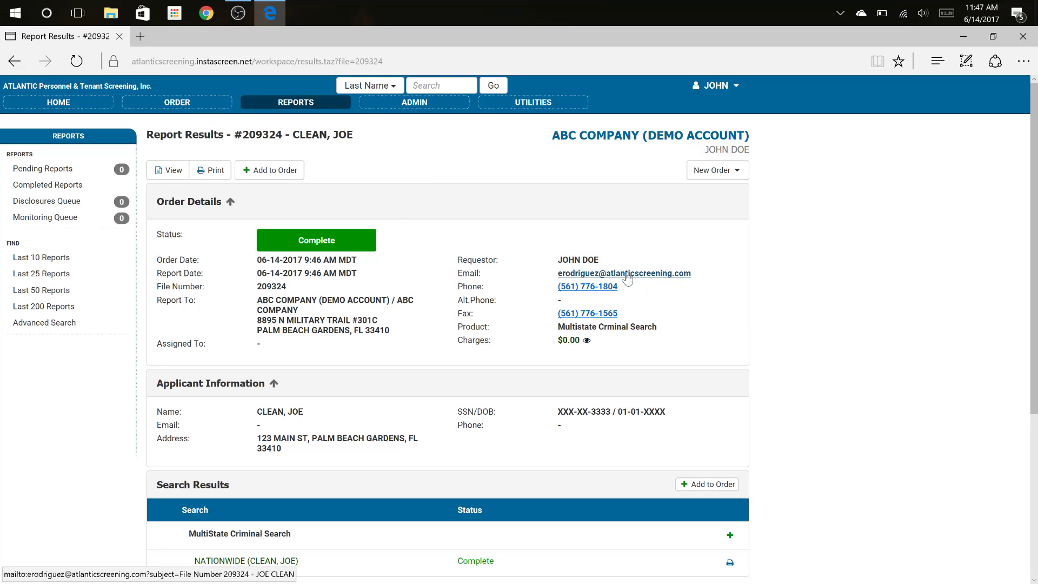
# Show the Completed Reports list with the applicant's two Complete Employment reports dated 2017-06-14.
pyautogui.click(303, 107)
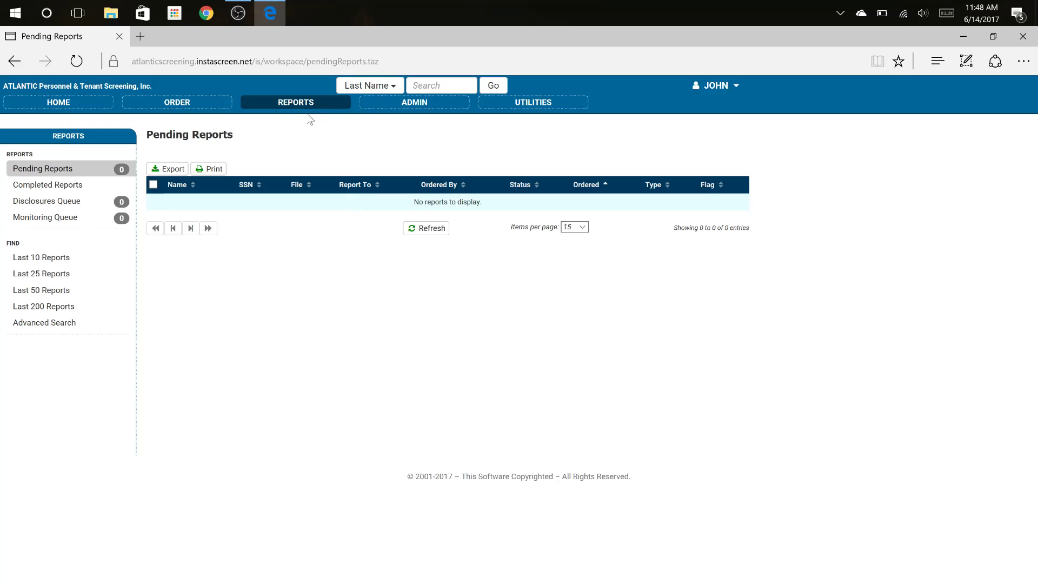
pyautogui.click(67, 187)
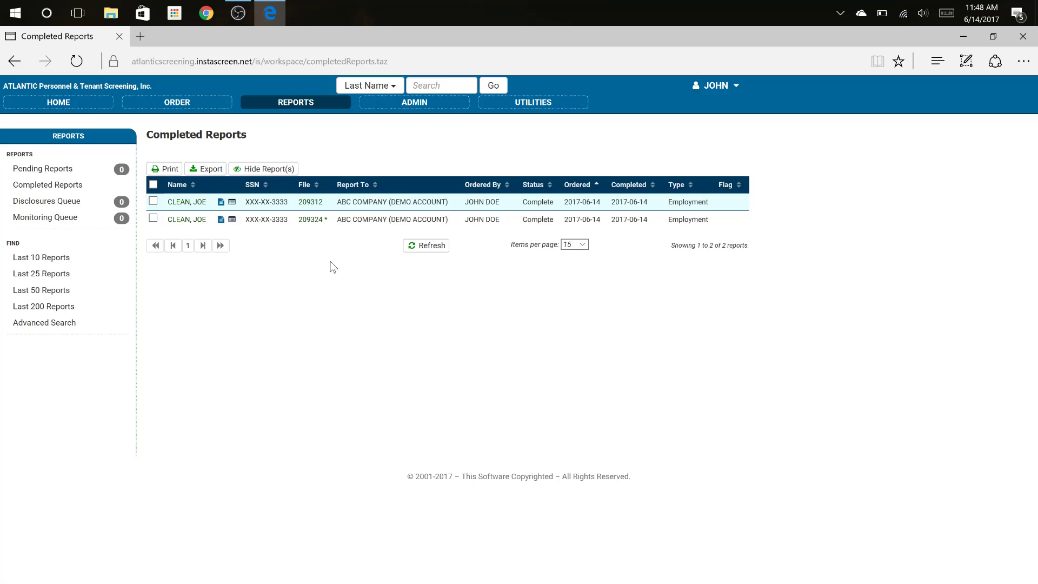
pyautogui.click(192, 203)
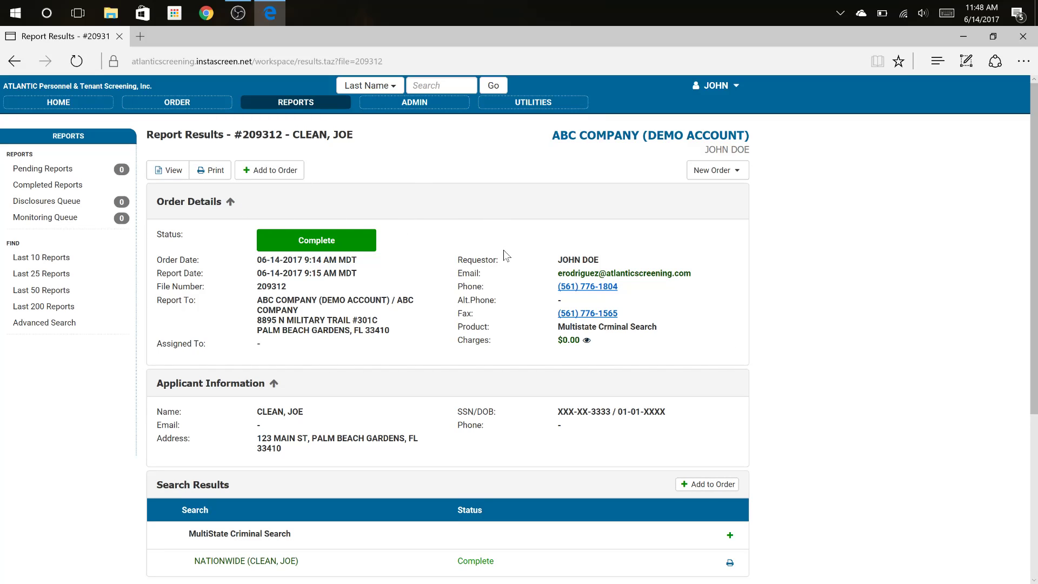
pyautogui.scroll(-2, 503, 250)
pyautogui.scroll(2, 503, 250)
pyautogui.click(392, 91)
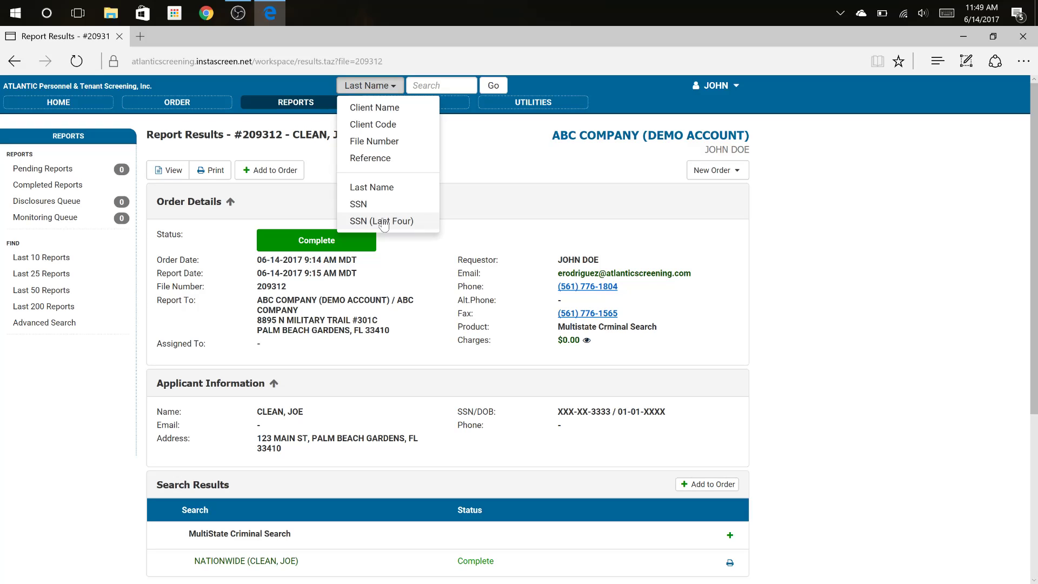
pyautogui.click(459, 170)
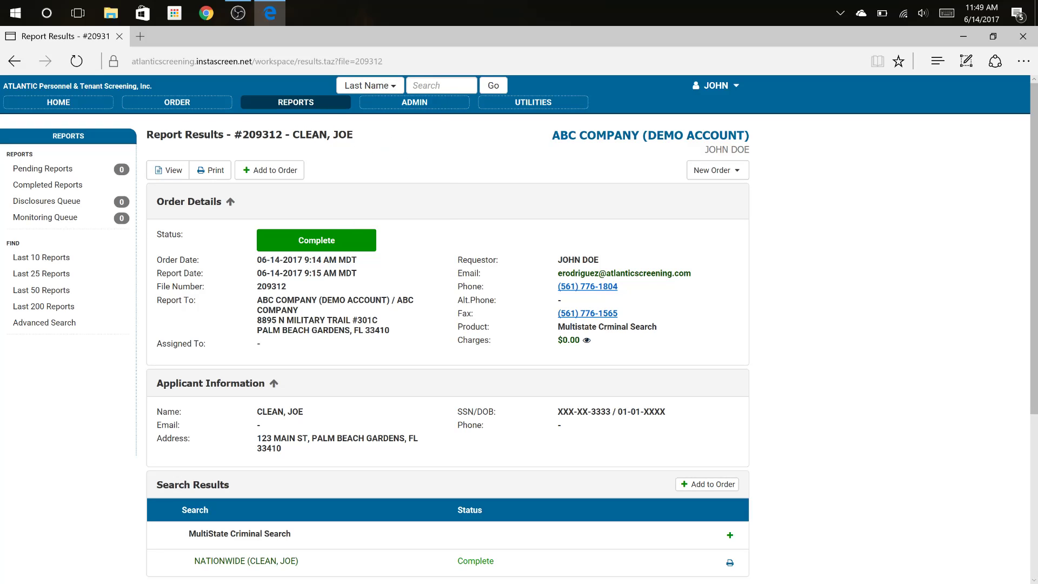
pyautogui.click(281, 109)
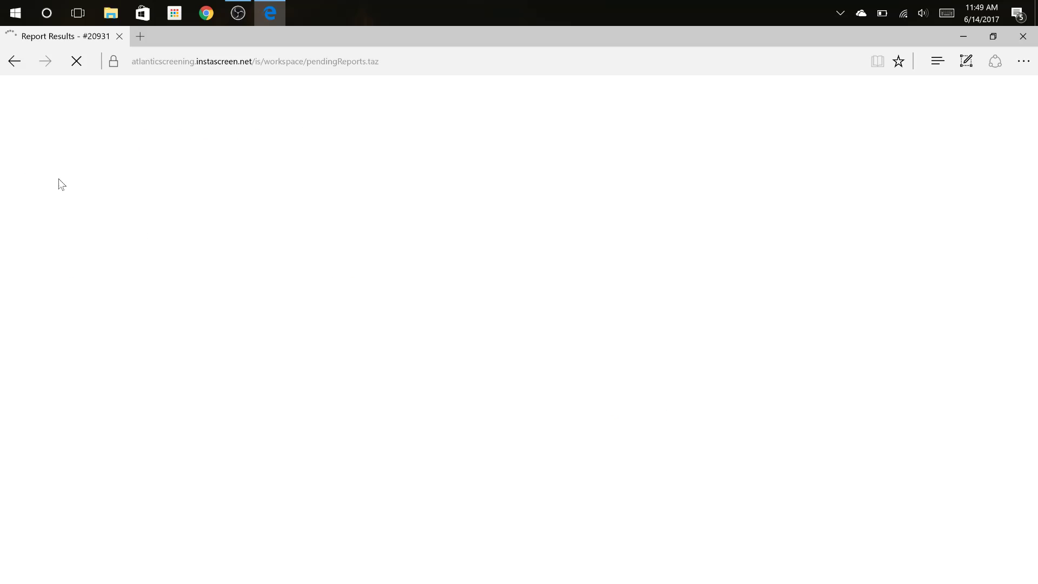